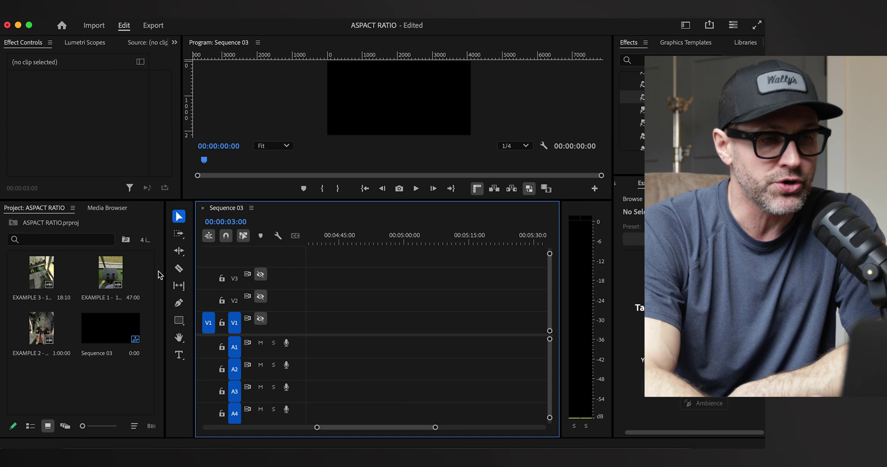
# Add EXAMPLE 1 to the empty Sequence 03, keeping the sequence's existing settings.
pyautogui.moveTo(166, 273); pyautogui.dragTo(169, 273)
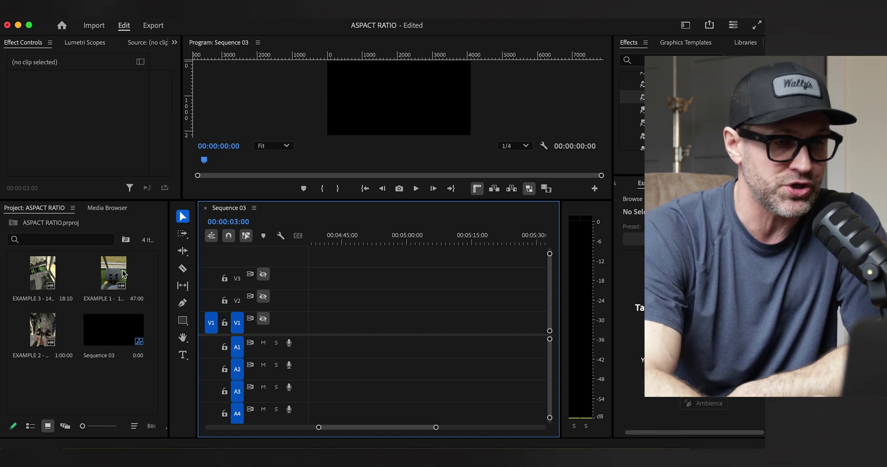
pyautogui.moveTo(105, 299)
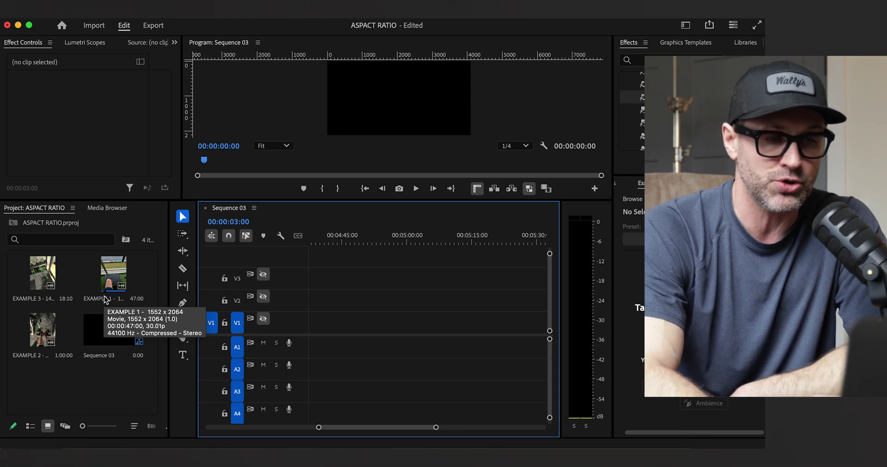
pyautogui.moveTo(41, 304)
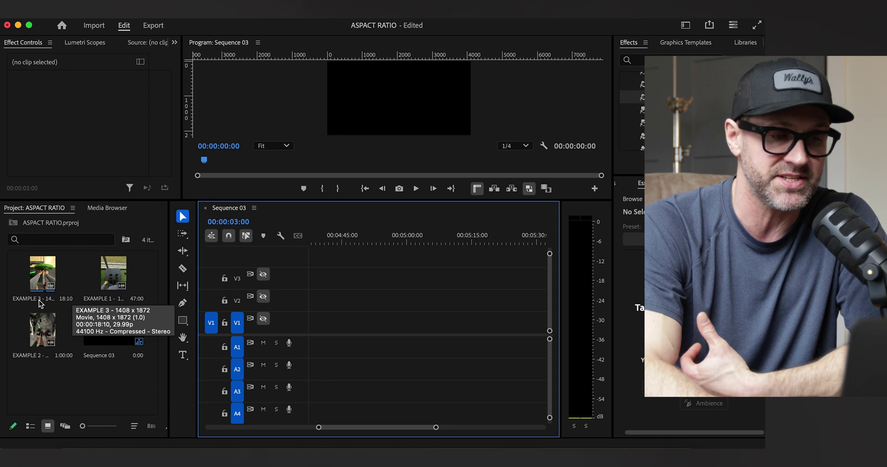
pyautogui.moveTo(33, 361)
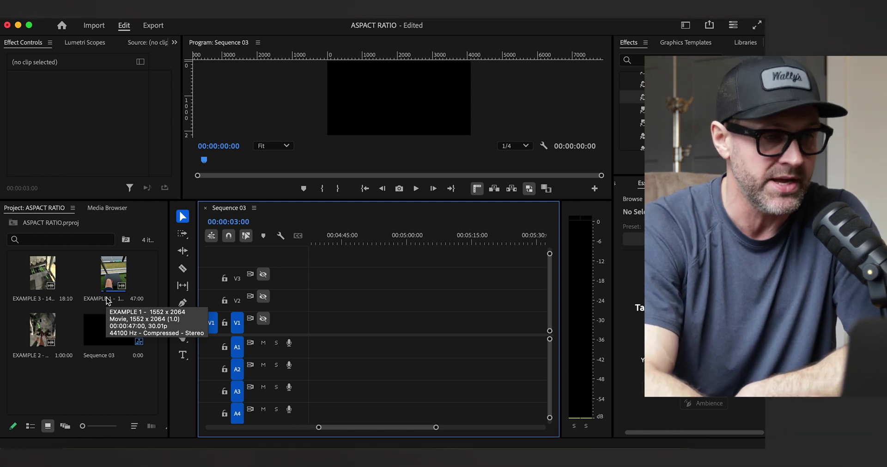
pyautogui.moveTo(107, 301); pyautogui.dragTo(305, 328)
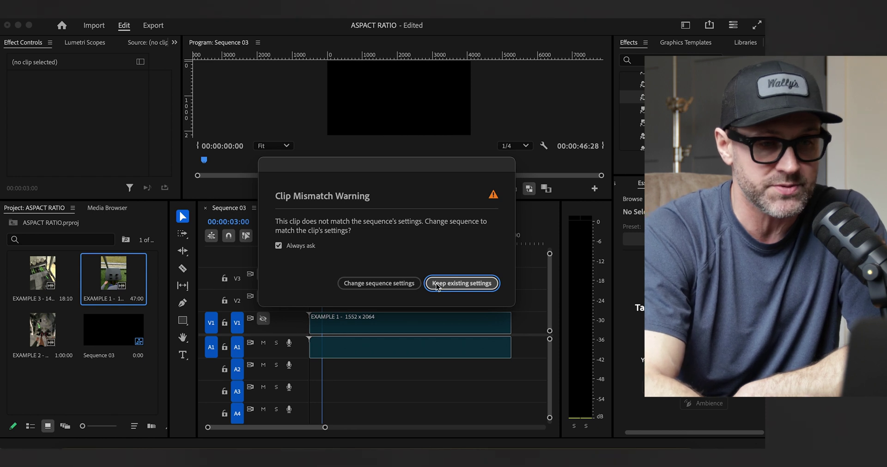
pyautogui.click(452, 284)
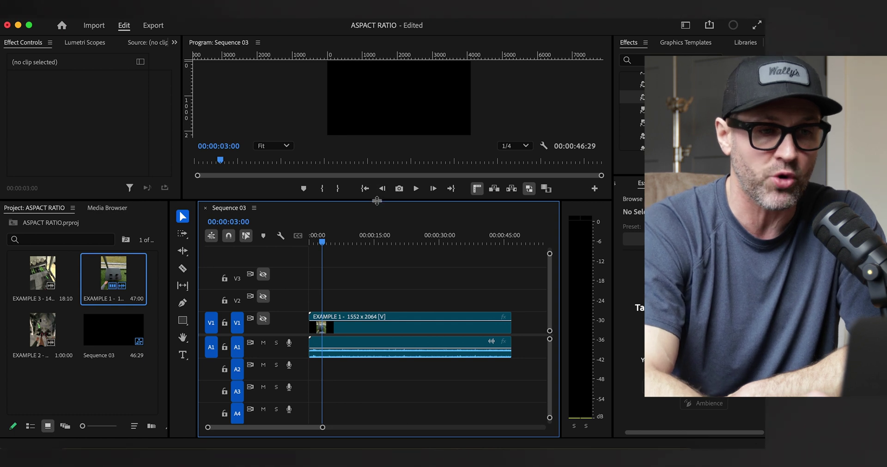
# Enlarge the Program monitor and check the 4096 x 2160 frame size in Sequence Settings.
pyautogui.moveTo(377, 201); pyautogui.dragTo(383, 266)
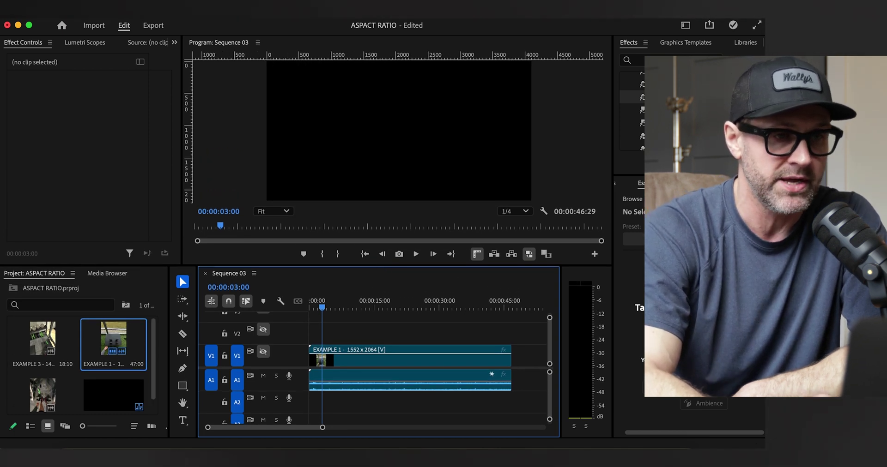
pyautogui.click(143, 10)
pyautogui.click(185, 22)
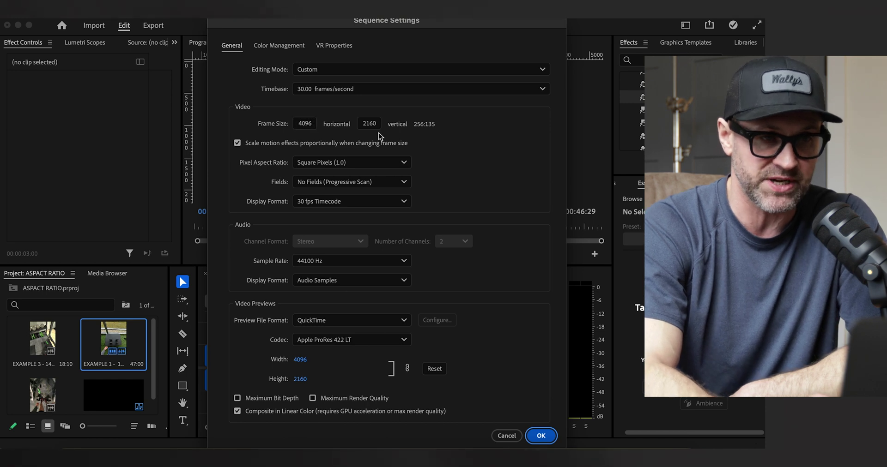
# Make EXAMPLE 1 visible on V1 and scale it to 98% in Effect Controls.
pyautogui.click(508, 436)
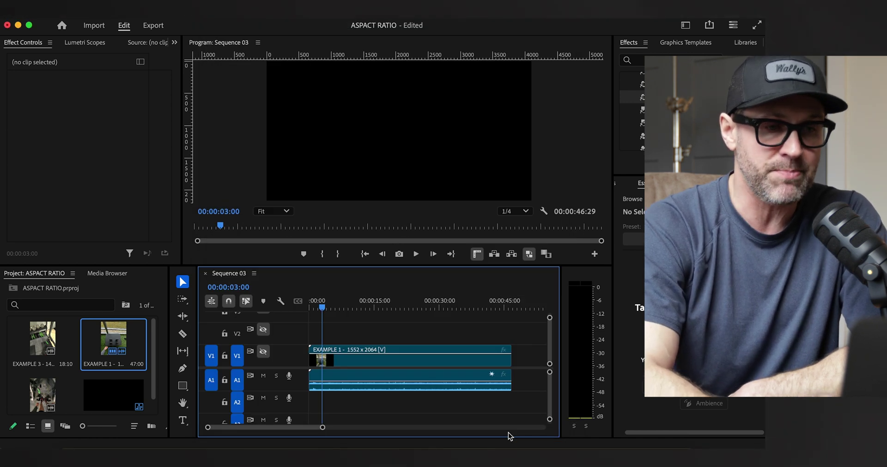
pyautogui.click(335, 306)
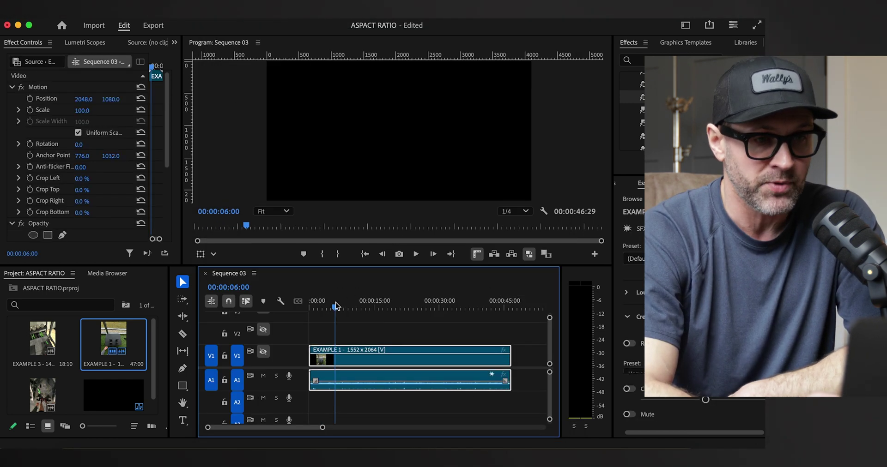
pyautogui.click(263, 351)
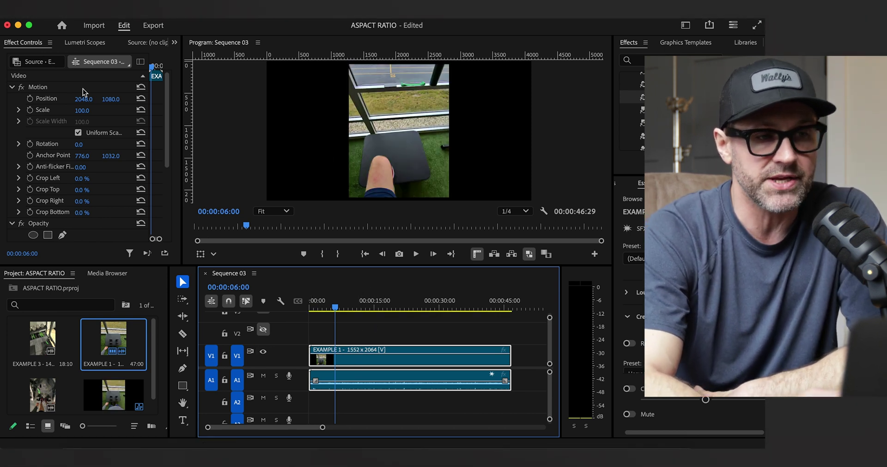
pyautogui.moveTo(81, 111)
pyautogui.mouseDown()
pyautogui.moveTo(155, 110)
pyautogui.moveTo(83, 111)
pyautogui.mouseUp()
# Place EXAMPLE 2 on V1 directly after EXAMPLE 1.
pyautogui.scroll(-5, 387, 360)
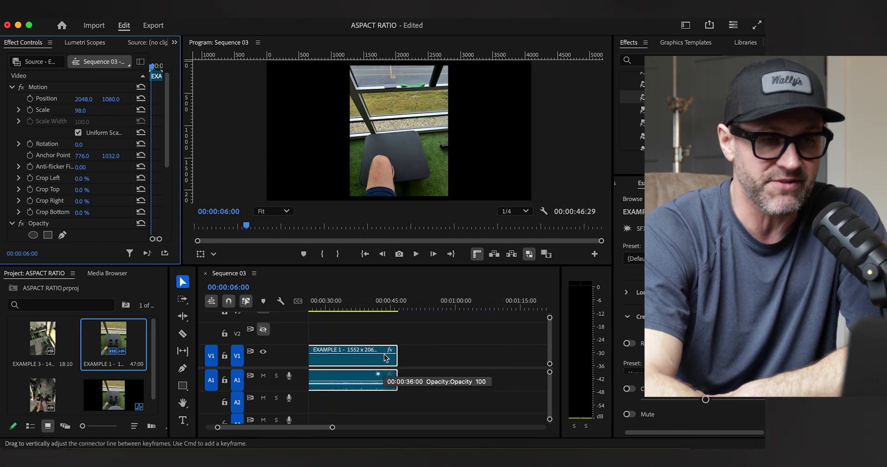
pyautogui.moveTo(50, 391); pyautogui.dragTo(367, 358)
pyautogui.moveTo(384, 305); pyautogui.dragTo(390, 305)
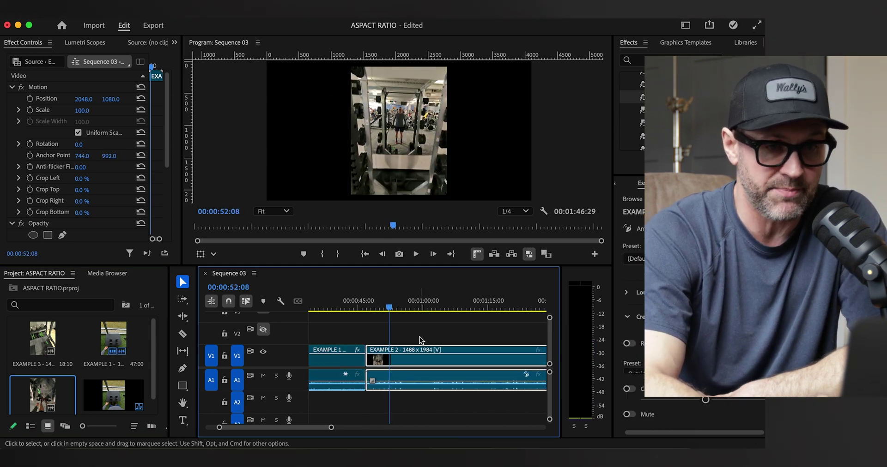
# Place EXAMPLE 3 on V1 directly after EXAMPLE 2.
pyautogui.hscroll(5, 419, 340)
pyautogui.hscroll(2, 419, 340)
pyautogui.click(41, 338)
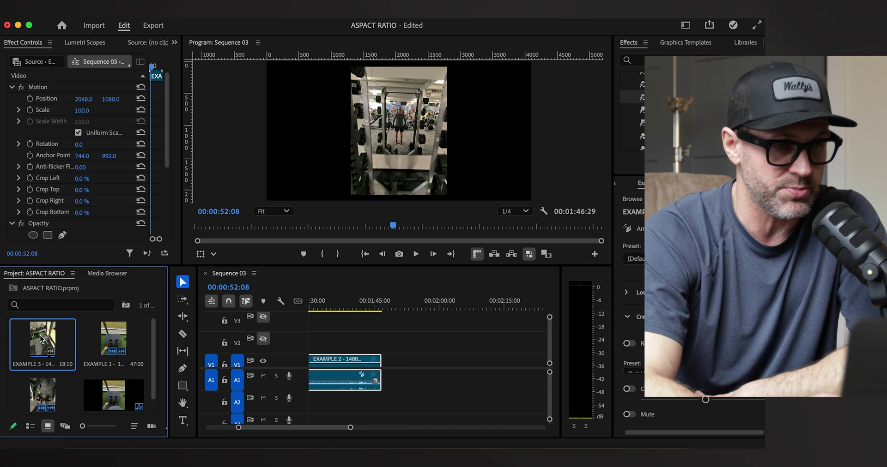
pyautogui.moveTo(44, 349); pyautogui.dragTo(386, 367)
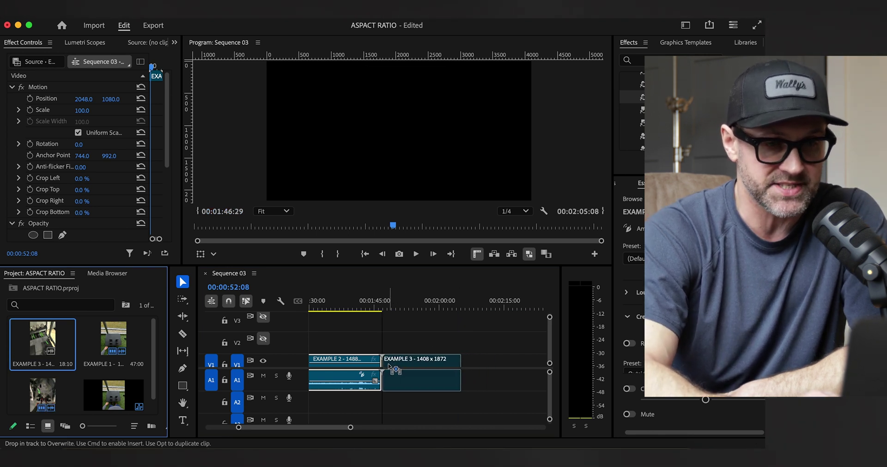
pyautogui.click(407, 306)
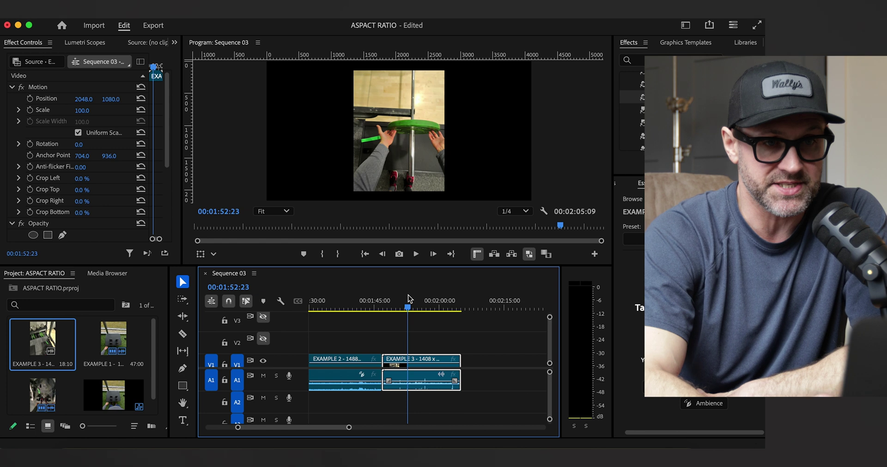
# Scrub across the EXAMPLE 2 to EXAMPLE 3 edit and narrow the Project panel.
pyautogui.click(376, 306)
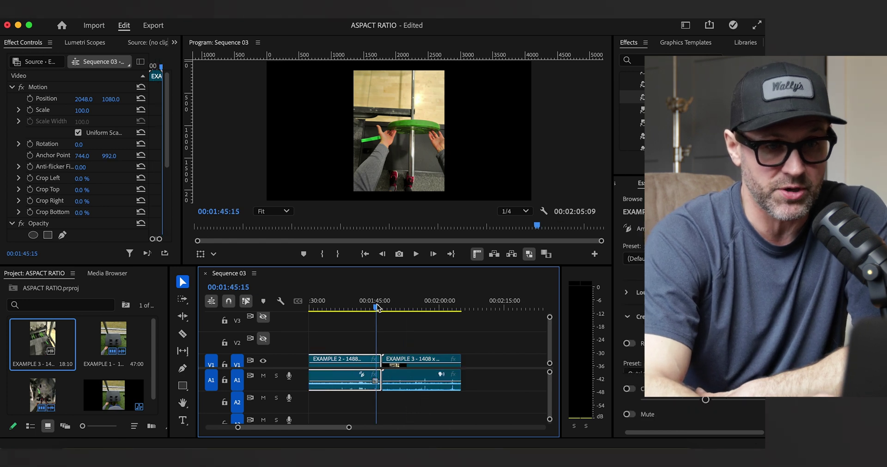
pyautogui.moveTo(378, 308)
pyautogui.mouseDown()
pyautogui.moveTo(392, 308)
pyautogui.moveTo(373, 310)
pyautogui.moveTo(380, 312)
pyautogui.mouseUp()
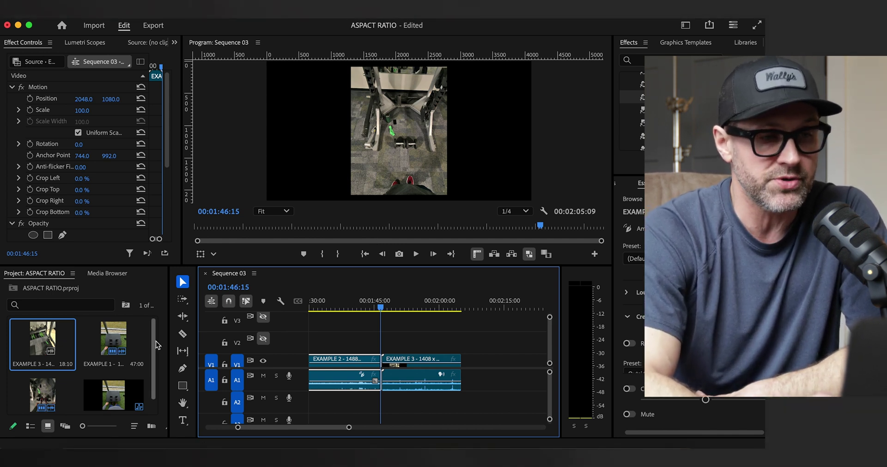
pyautogui.moveTo(169, 291); pyautogui.dragTo(160, 290)
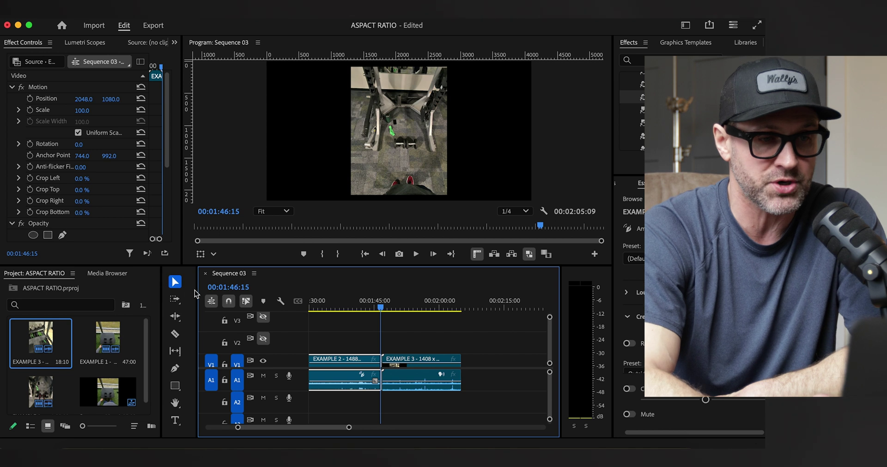
pyautogui.hscroll(-10, 332, 340)
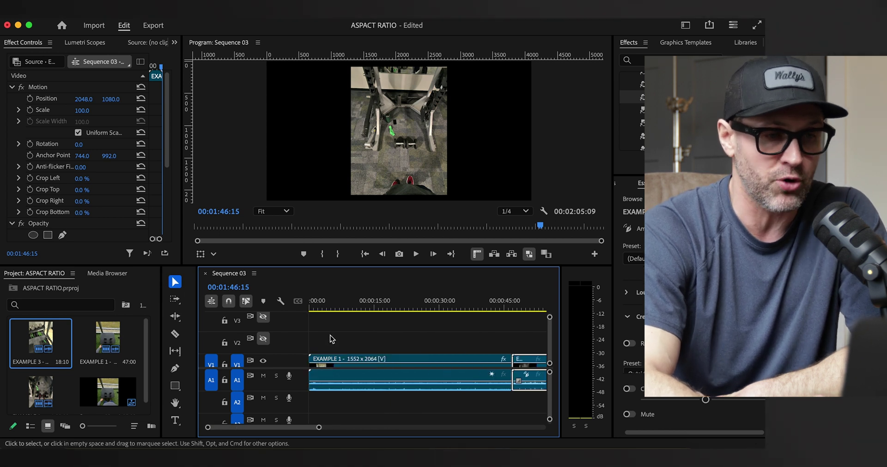
pyautogui.scroll(-1, 104, 383)
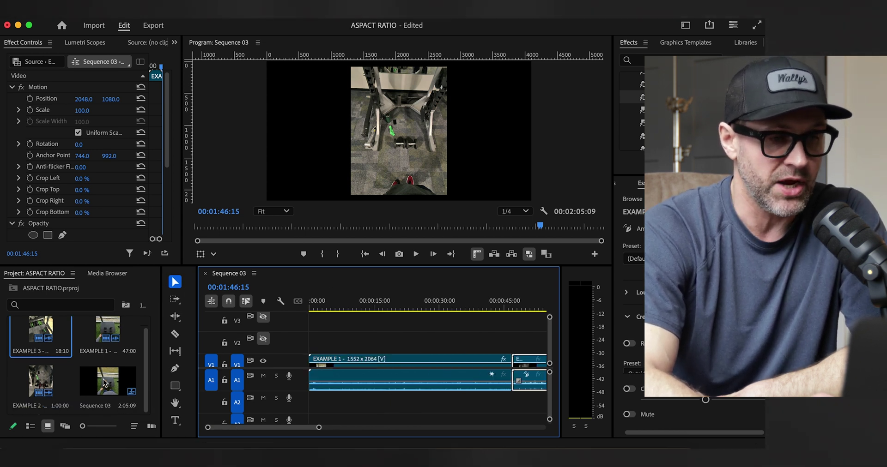
# Create a 4096 x 2160 pure white (FFFFFF) color matte named WHITE 1.
pyautogui.moveTo(161, 396); pyautogui.dragTo(267, 389)
pyautogui.click(232, 426)
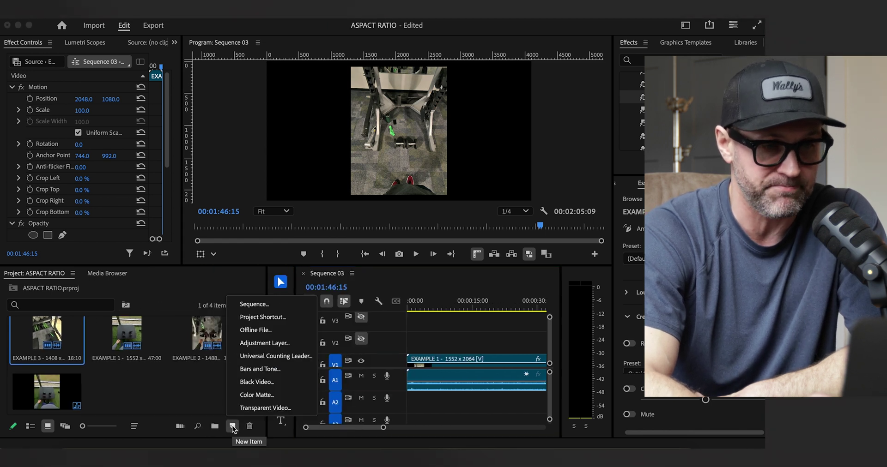
pyautogui.click(255, 396)
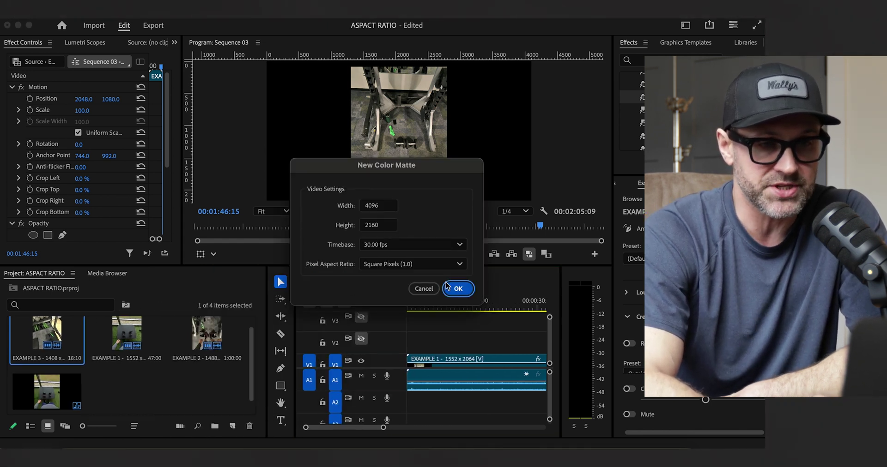
pyautogui.click(377, 207)
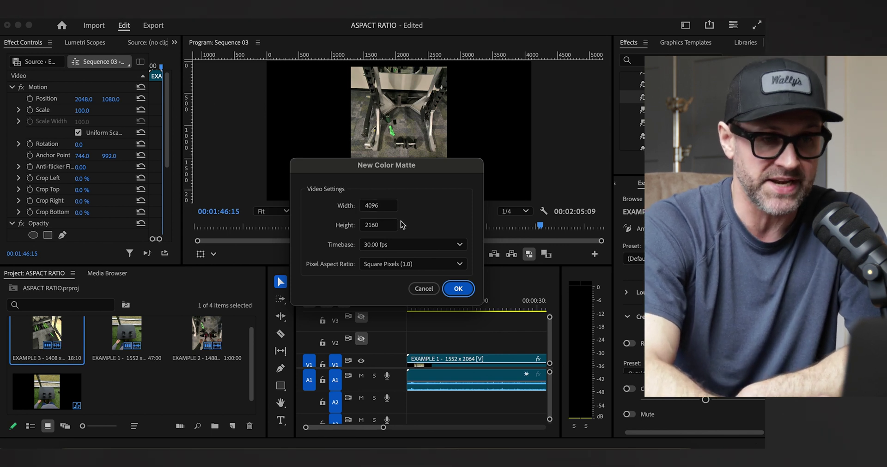
pyautogui.click(458, 289)
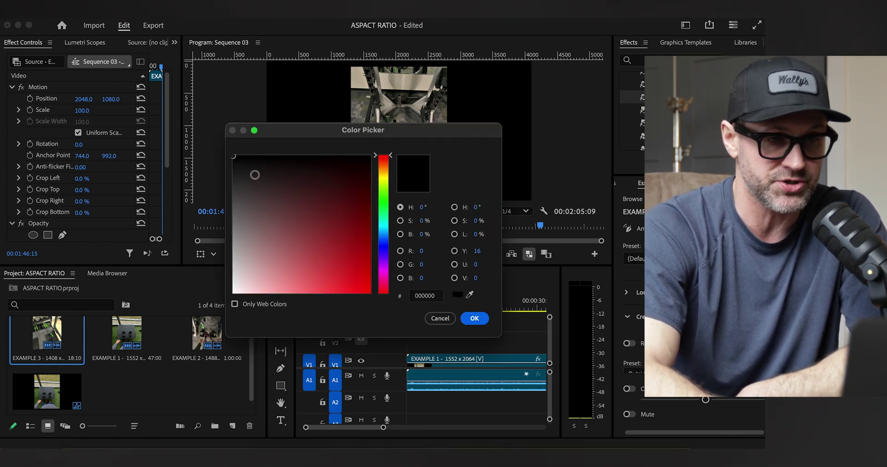
pyautogui.moveTo(234, 158); pyautogui.dragTo(227, 327)
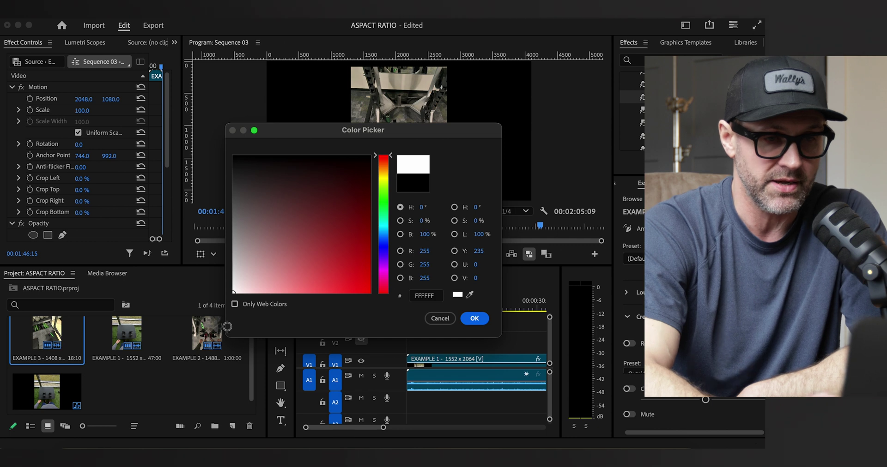
pyautogui.click(474, 319)
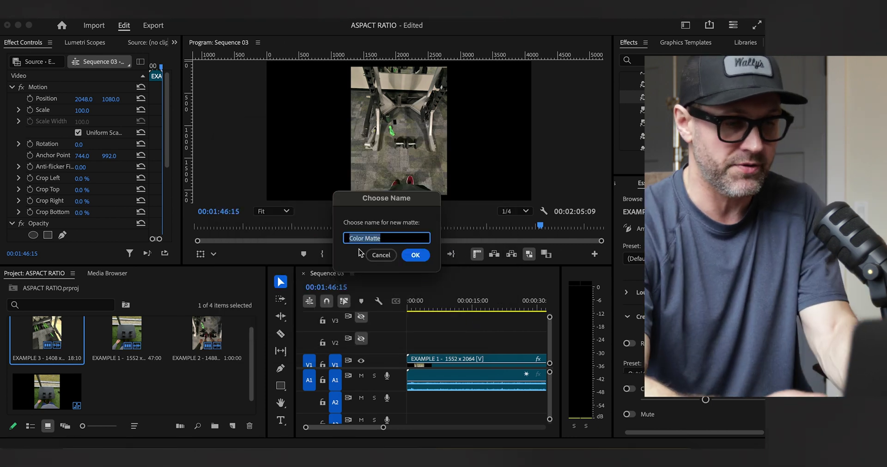
pyautogui.write('WHITE 1')
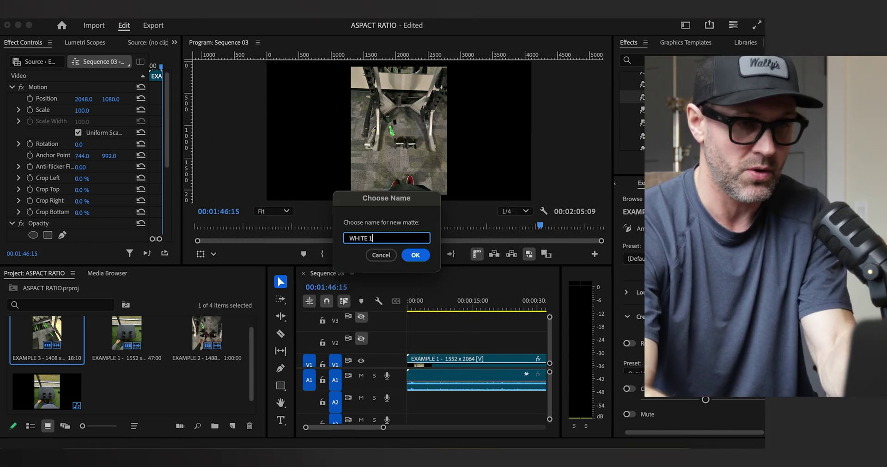
pyautogui.press('Return')
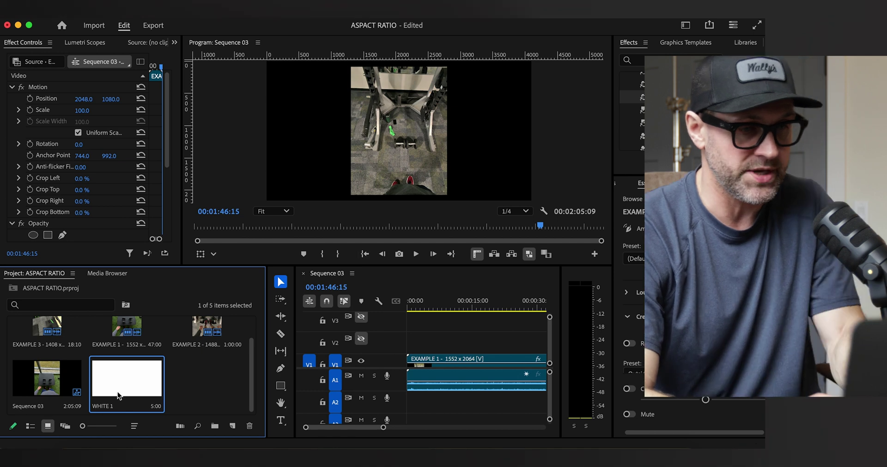
# Duplicate WHITE 1 as a matte named WHITE 2 and drag the mattes to the sequence start.
pyautogui.rightClick(118, 392)
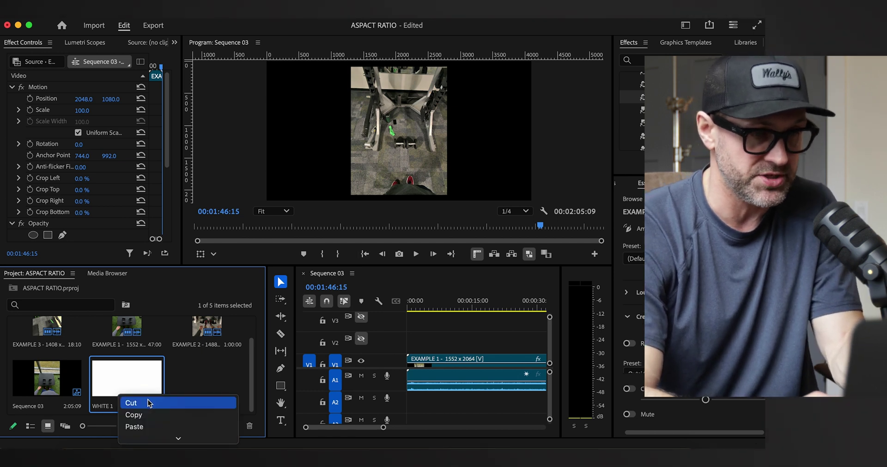
pyautogui.click(134, 414)
pyautogui.rightClick(221, 386)
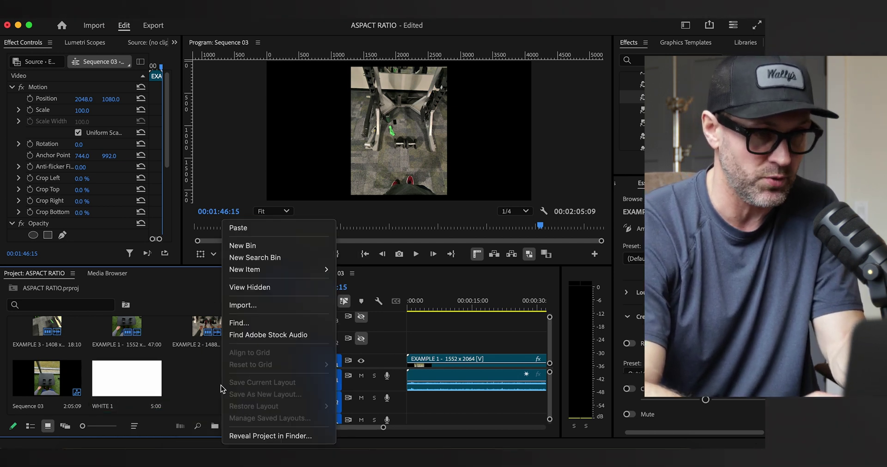
pyautogui.click(261, 228)
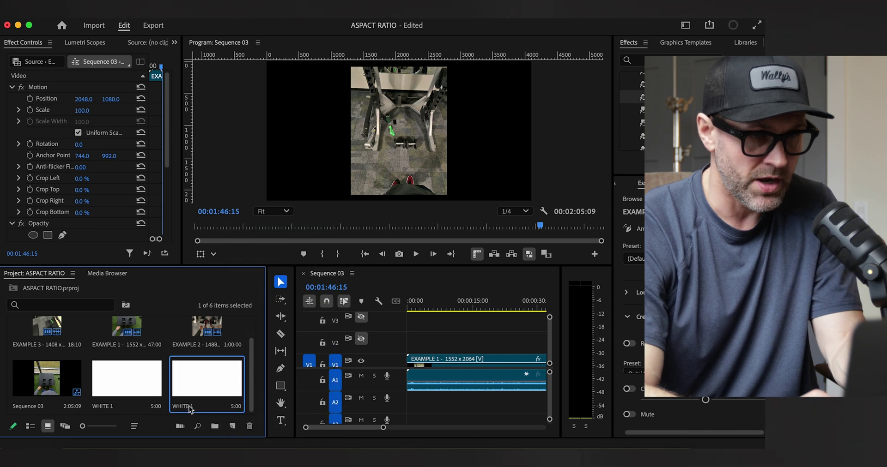
pyautogui.click(189, 405)
pyautogui.write('WHITE 2')
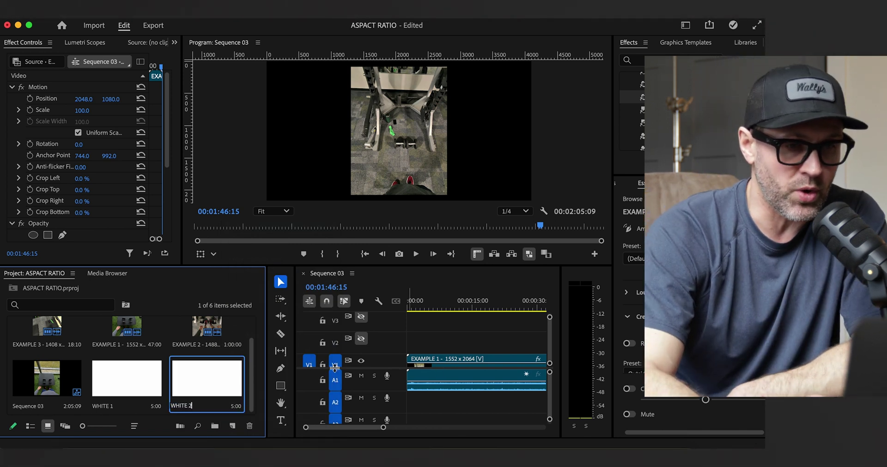
pyautogui.click(215, 372)
pyautogui.moveTo(213, 379); pyautogui.dragTo(409, 329)
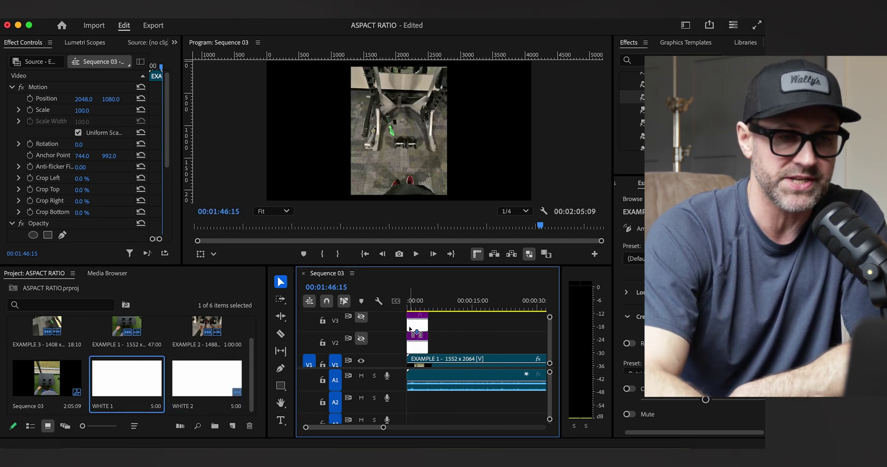
# Move the playhead to the sequence start and turn on the V2 and V3 matte tracks.
pyautogui.click(416, 303)
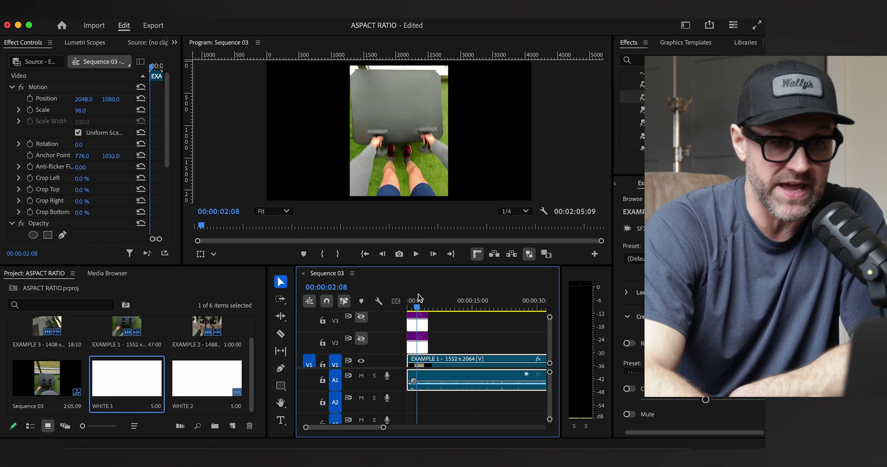
pyautogui.click(361, 318)
pyautogui.click(361, 338)
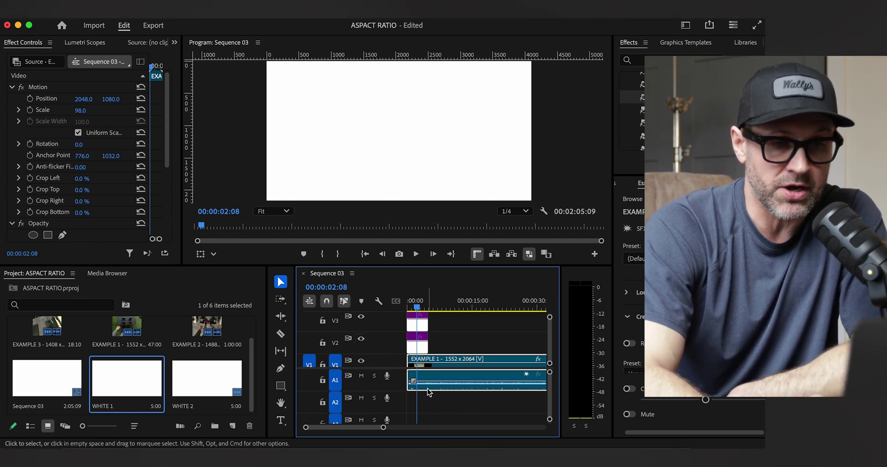
pyautogui.click(417, 324)
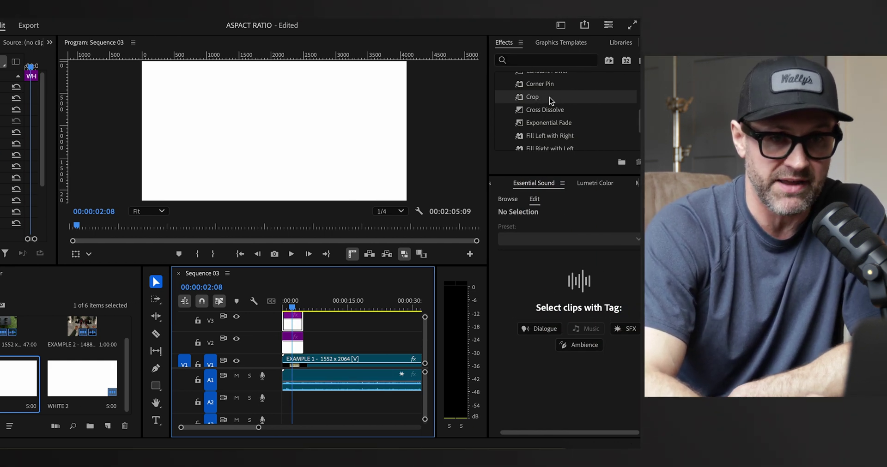
# Apply the Crop effect to the V3 white matte and hide track V2's output.
pyautogui.moveTo(550, 99); pyautogui.dragTo(294, 327)
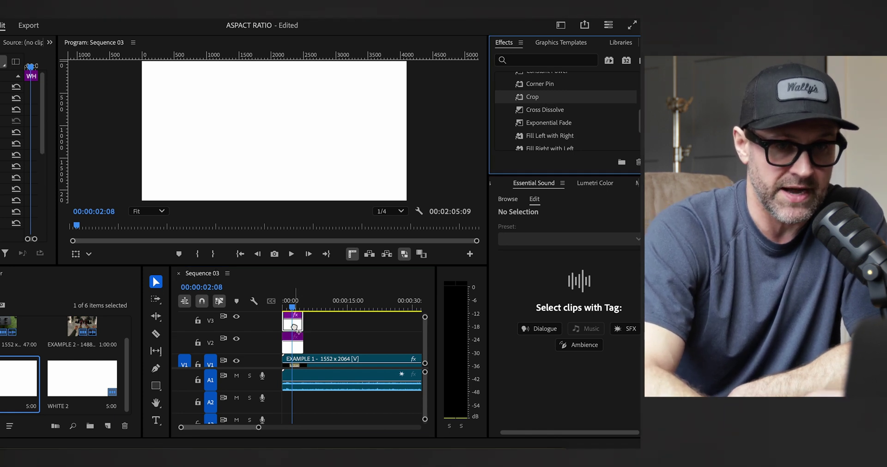
pyautogui.moveTo(557, 98); pyautogui.dragTo(295, 347)
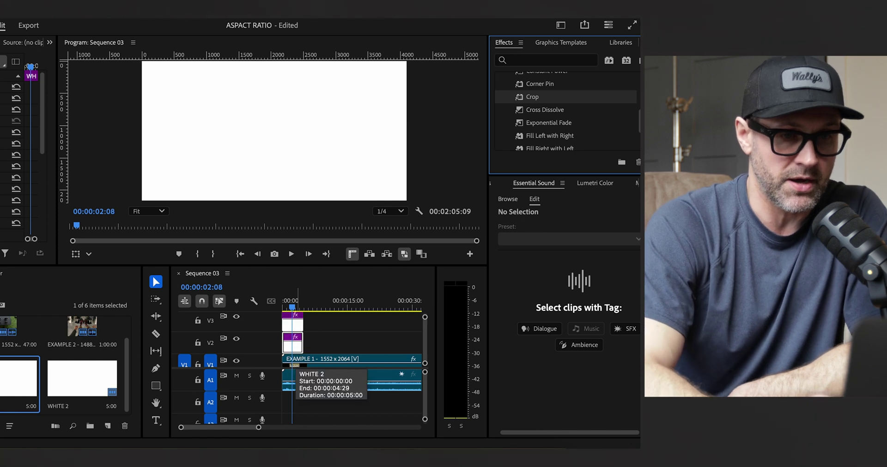
pyautogui.click(237, 340)
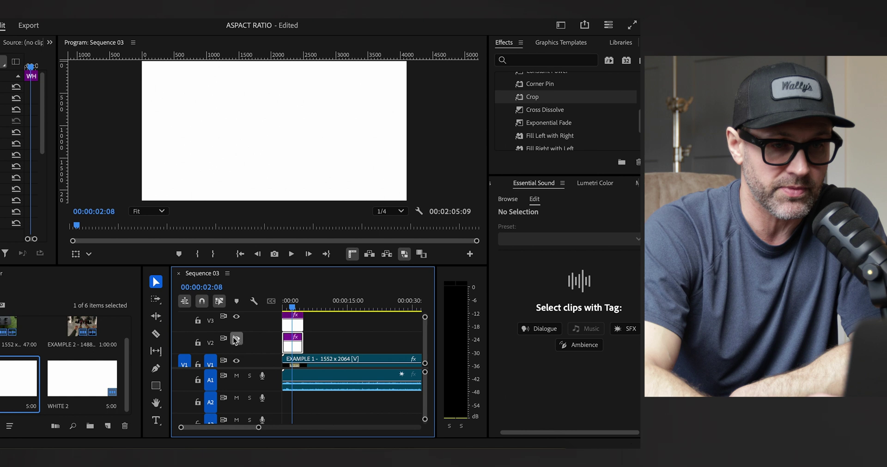
pyautogui.click(236, 340)
pyautogui.scroll(1, 257, 359)
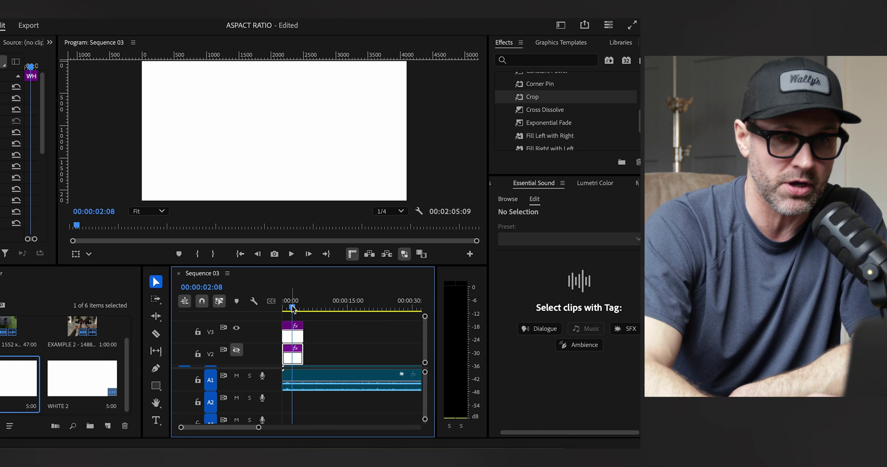
pyautogui.click(292, 334)
# Crop the V3 matte 69% from the right, then hide V3 and show V2.
pyautogui.scroll(-3, 101, 184)
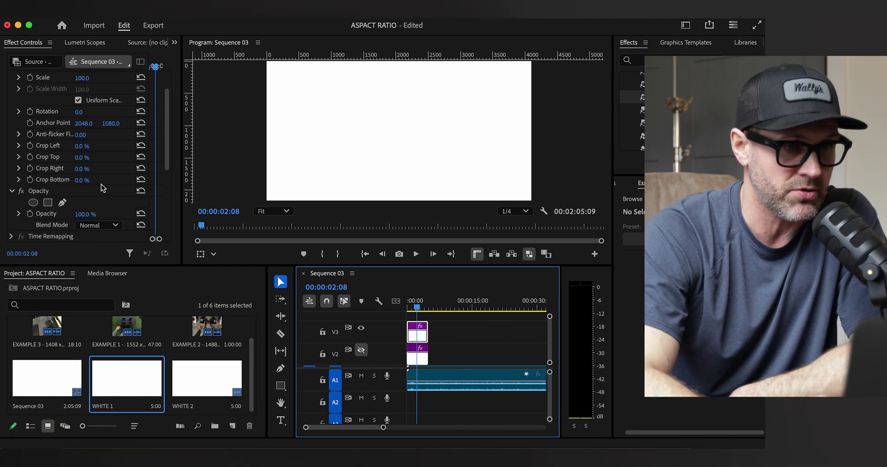
pyautogui.moveTo(79, 170); pyautogui.dragTo(111, 170)
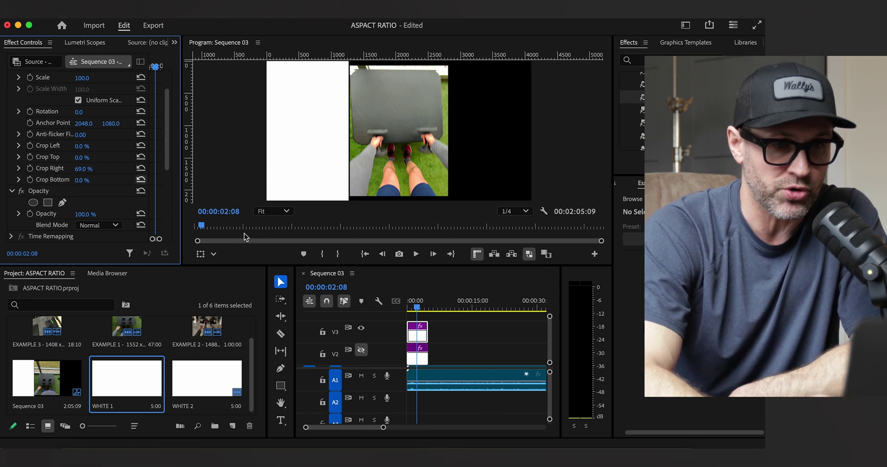
pyautogui.click(417, 356)
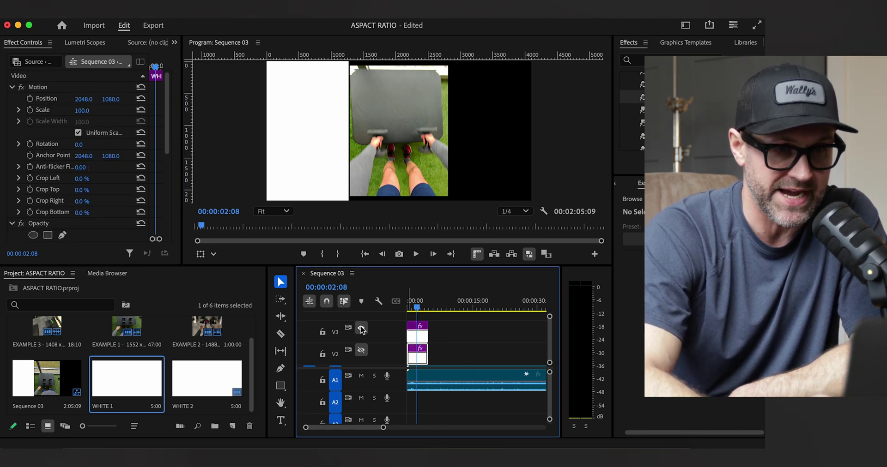
pyautogui.click(362, 328)
pyautogui.click(362, 351)
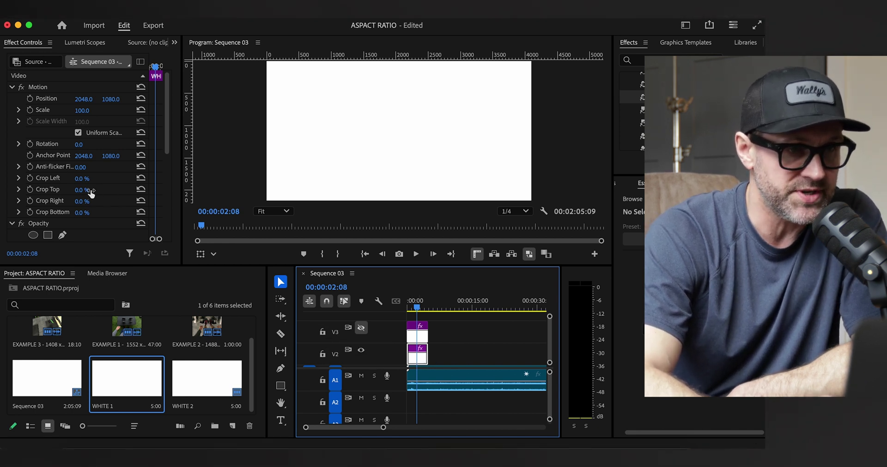
# Crop the V2 matte 69% from the left and turn V3's output back on.
pyautogui.moveTo(81, 179); pyautogui.dragTo(114, 179)
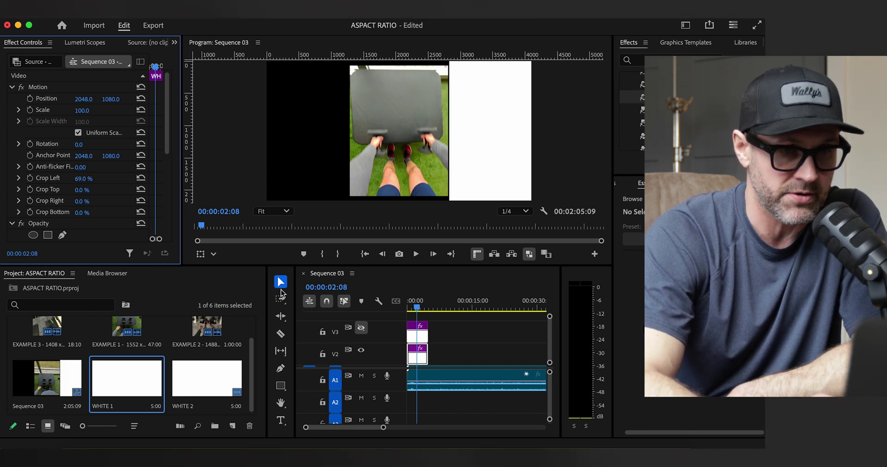
pyautogui.click(361, 328)
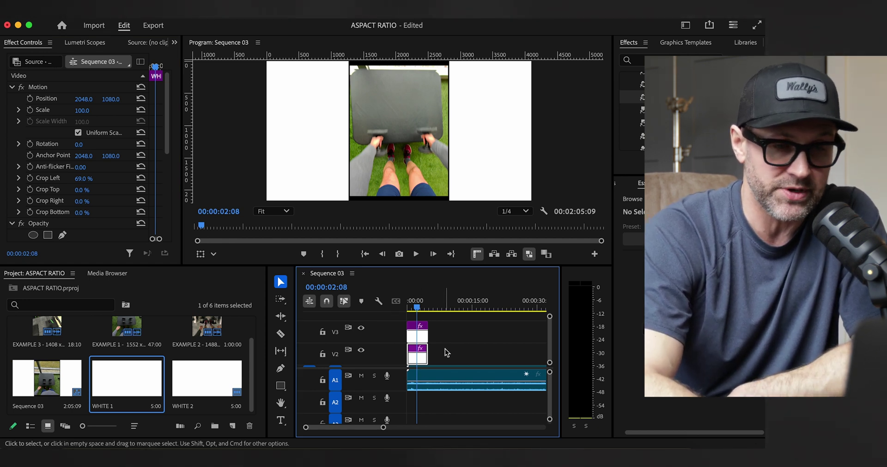
pyautogui.scroll(-1, 445, 349)
# Scale EXAMPLE 1 from 98 to 106, then deselect and zoom the timeline out.
pyautogui.click(418, 364)
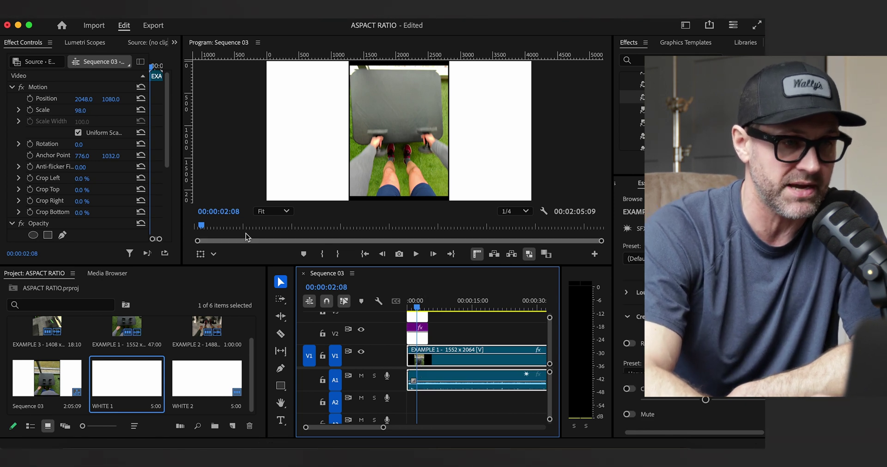
pyautogui.moveTo(80, 110); pyautogui.dragTo(84, 110)
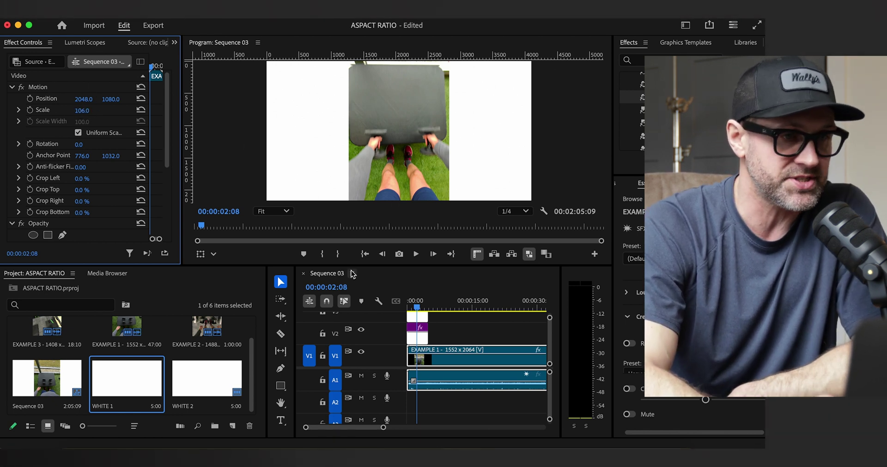
pyautogui.click(443, 320)
pyautogui.press('-')
pyautogui.press('-')
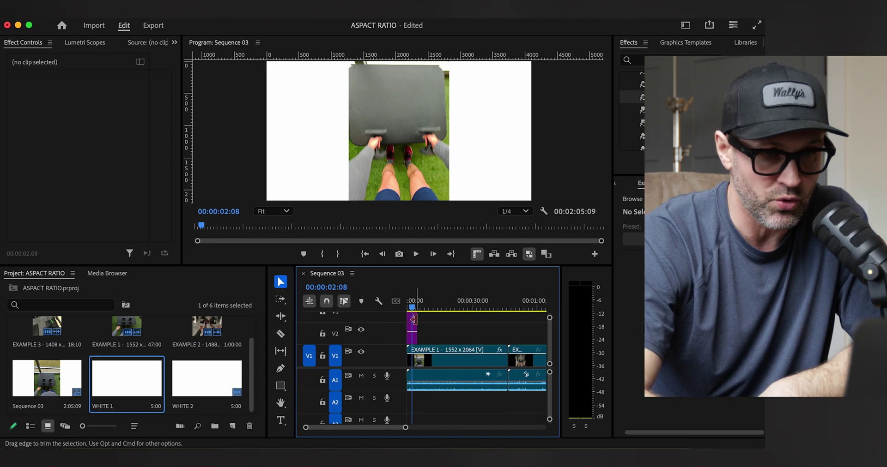
# Extend the V3 and V2 WHITE 2 mattes to the playhead at the next clip's start.
pyautogui.moveTo(433, 307); pyautogui.dragTo(514, 317)
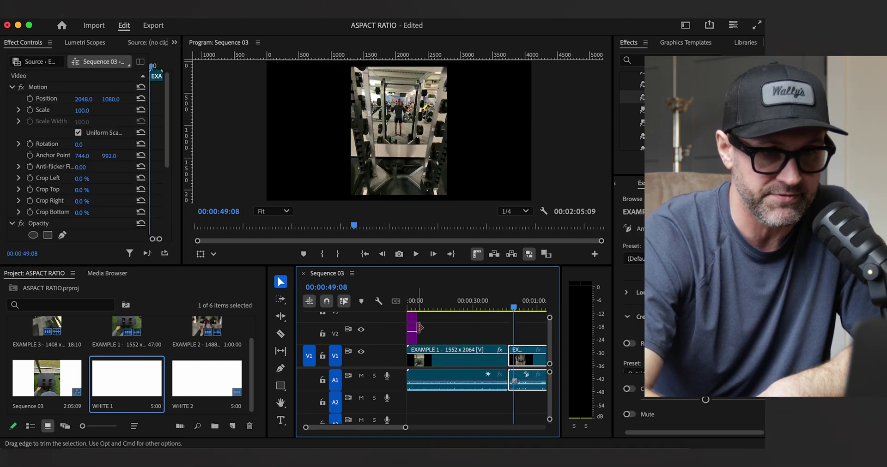
pyautogui.moveTo(419, 319); pyautogui.dragTo(513, 318)
pyautogui.moveTo(417, 335); pyautogui.dragTo(510, 336)
# Stretch both white border clips to the end of the sequence and check the extension.
pyautogui.press('\\')
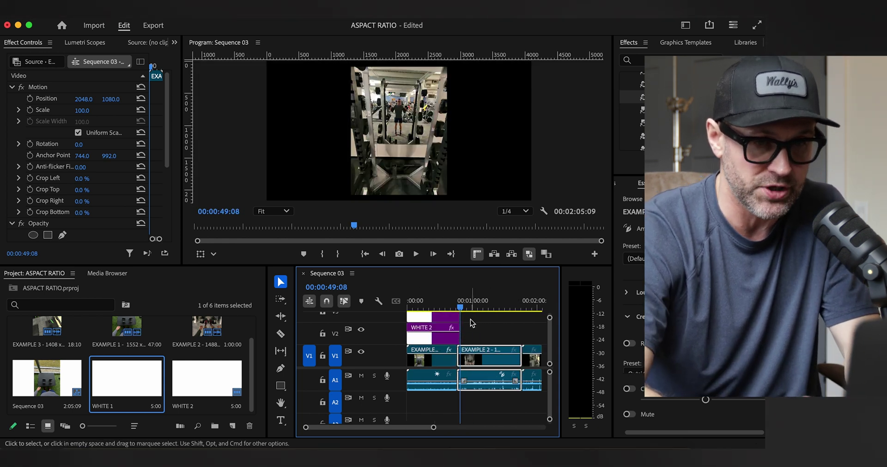
pyautogui.moveTo(471, 327)
pyautogui.mouseDown()
pyautogui.moveTo(451, 316)
pyautogui.moveTo(508, 319)
pyautogui.moveTo(477, 319)
pyautogui.mouseUp()
pyautogui.press('-')
pyautogui.press('=')
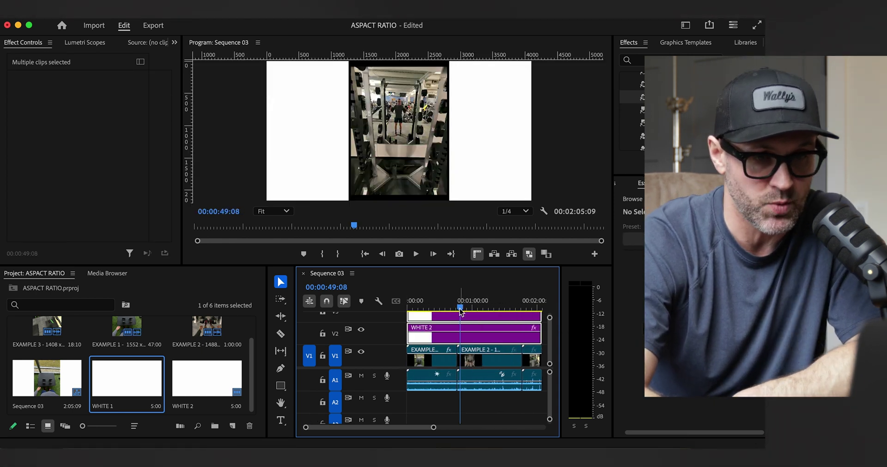
pyautogui.moveTo(460, 305); pyautogui.dragTo(453, 307)
pyautogui.press('space')
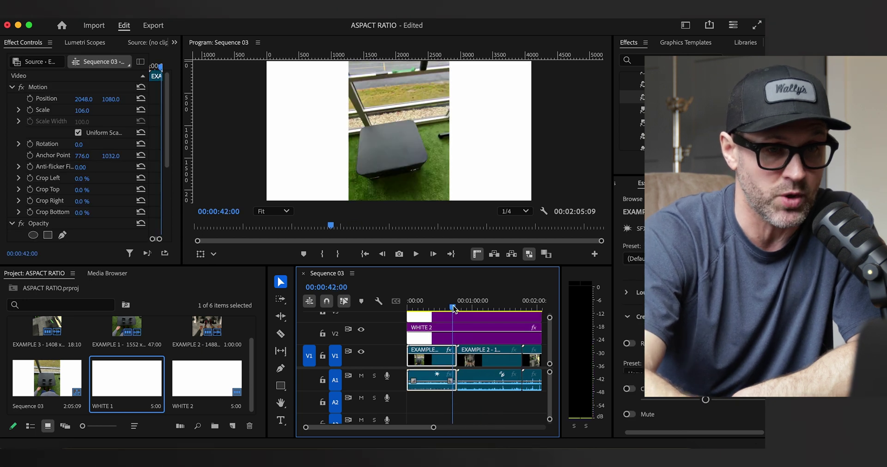
pyautogui.press('space')
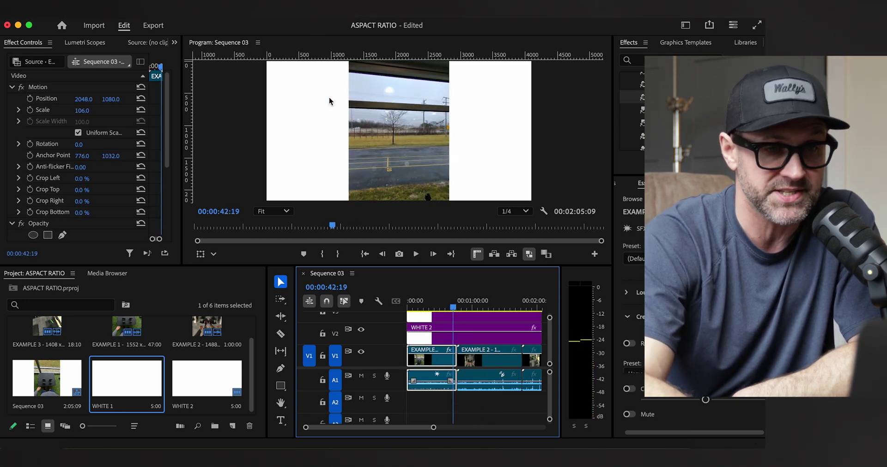
pyautogui.click(456, 307)
pyautogui.press('space')
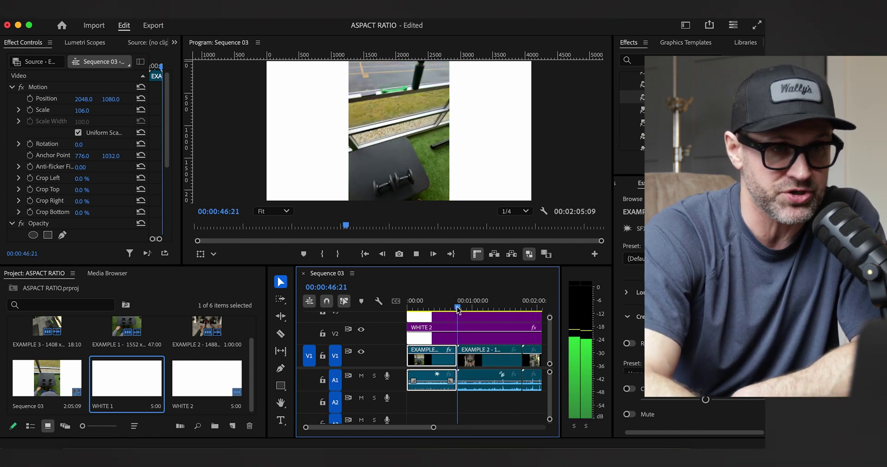
pyautogui.press('space')
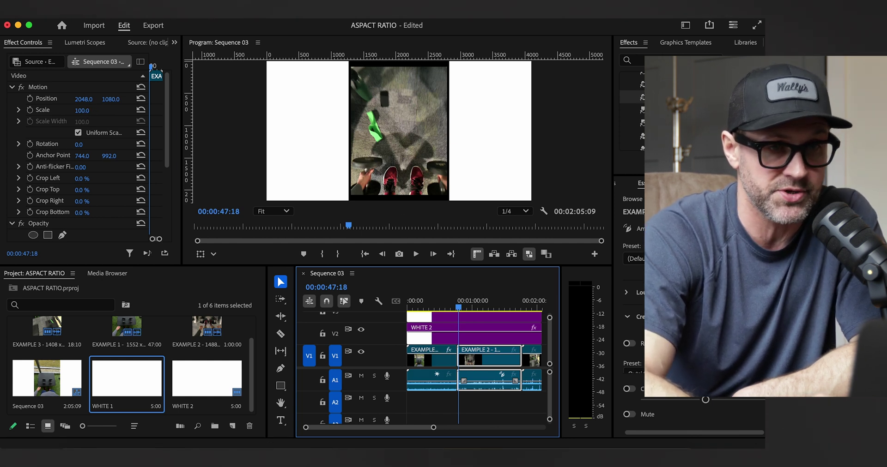
pyautogui.moveTo(82, 110); pyautogui.dragTo(87, 111)
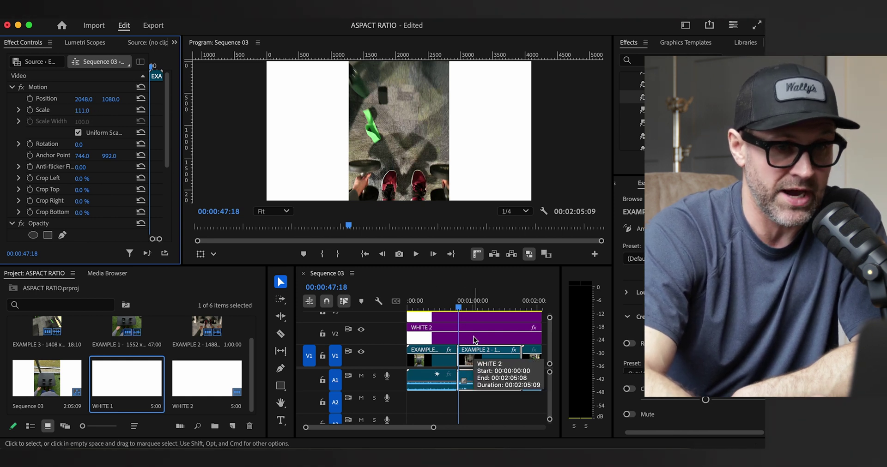
# Play the sequence from about 1:35 to 1:45, then move the playhead into the last clip.
pyautogui.hscroll(2, 473, 335)
pyautogui.click(478, 306)
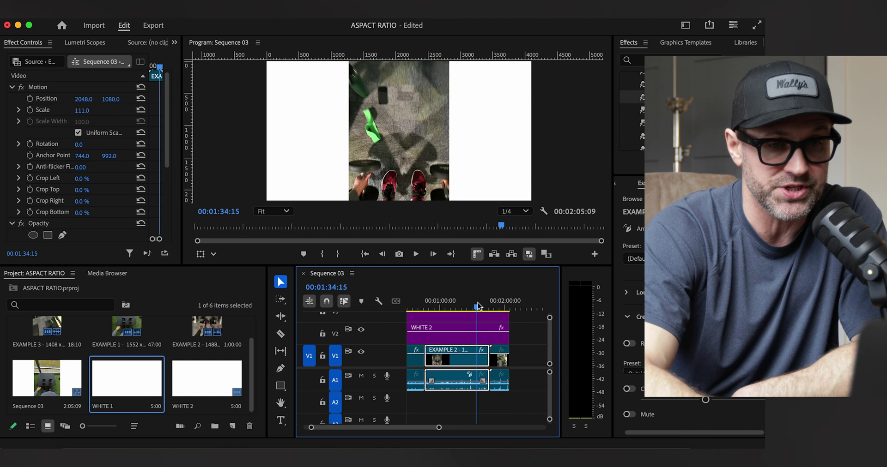
pyautogui.press('space')
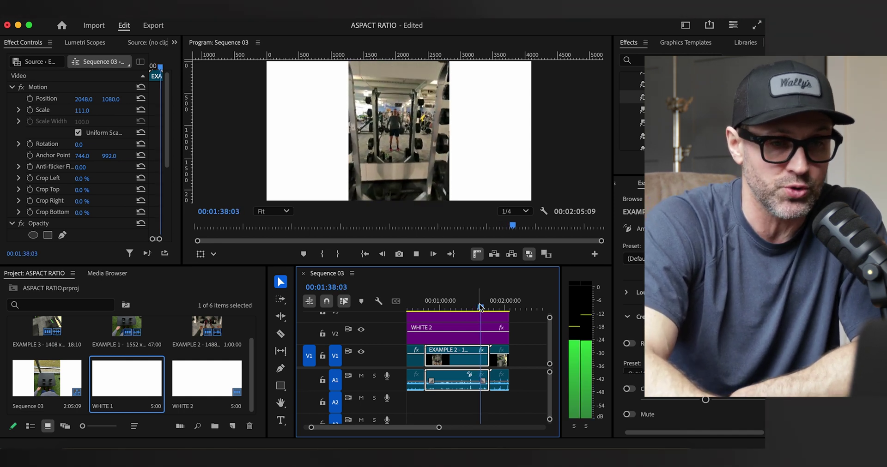
pyautogui.click(488, 308)
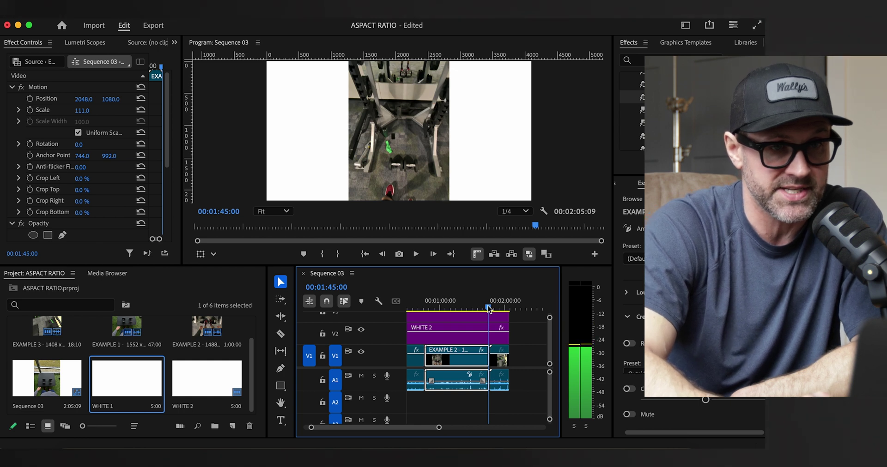
pyautogui.moveTo(488, 308); pyautogui.dragTo(493, 310)
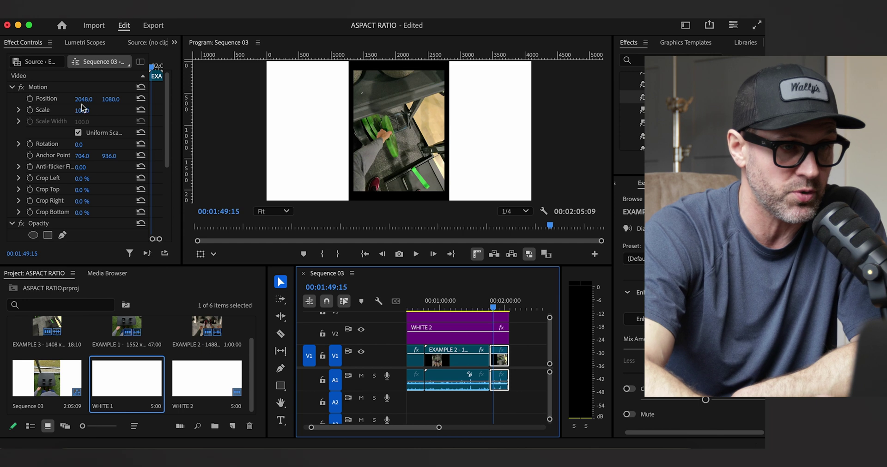
# Scale the last clip to 117, check it at 1:53, and nudge its horizontal position.
pyautogui.moveTo(82, 110); pyautogui.dragTo(89, 110)
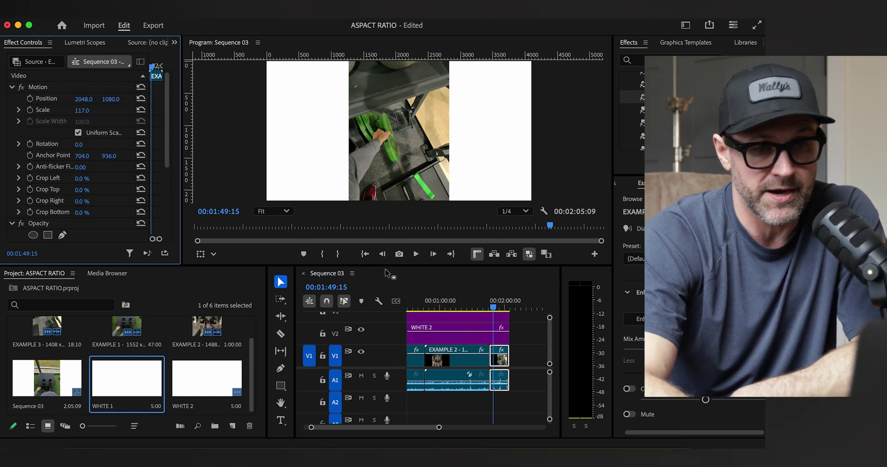
pyautogui.click(496, 308)
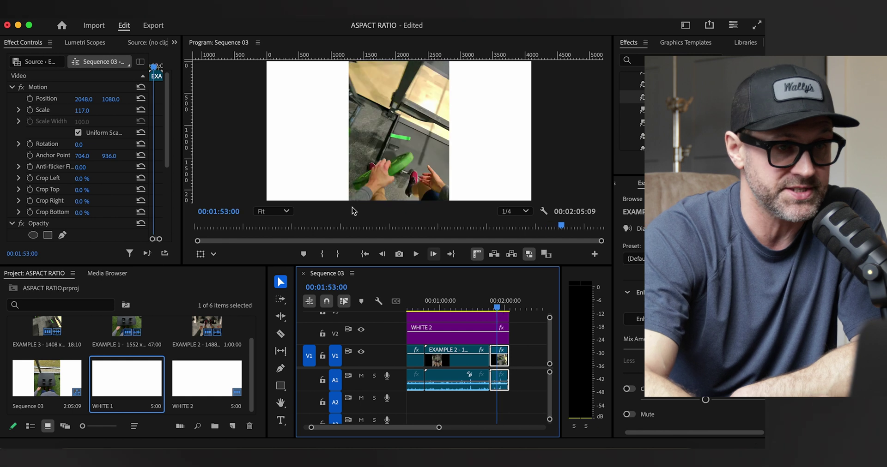
pyautogui.moveTo(78, 103); pyautogui.dragTo(71, 103)
# At 21 seconds, shift the first clip's Position X to 2023 to centre it.
pyautogui.scroll(3, 464, 339)
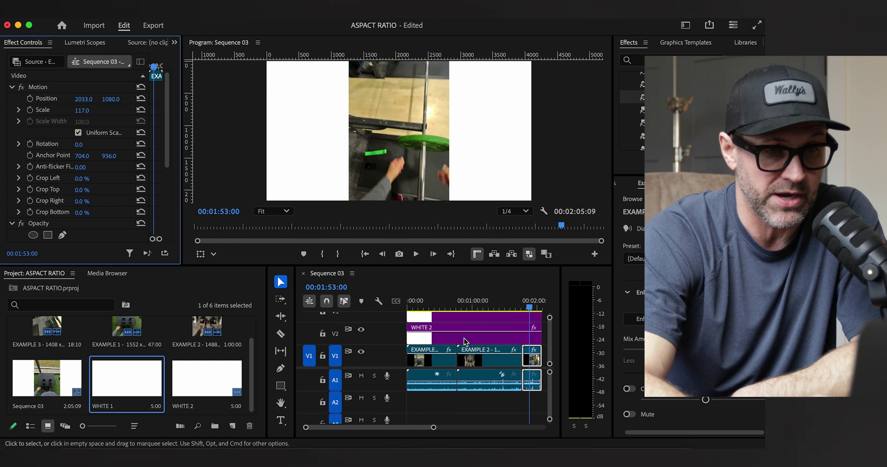
pyautogui.click(430, 301)
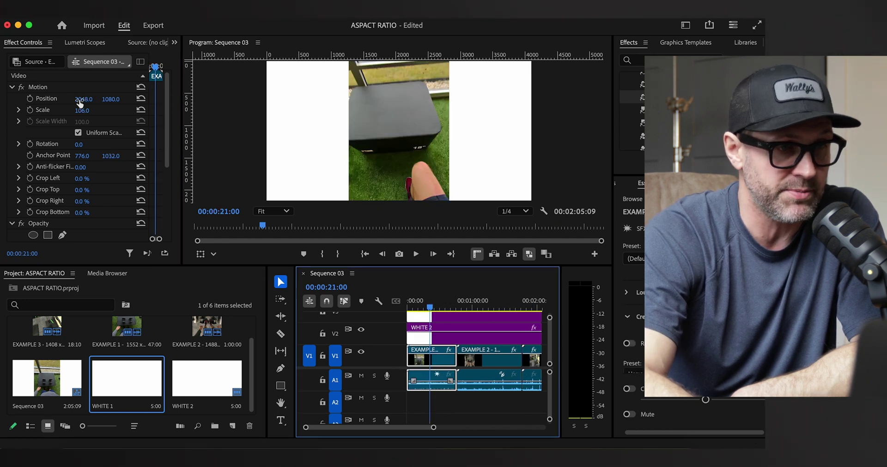
pyautogui.click(80, 98)
pyautogui.moveTo(84, 99)
pyautogui.mouseDown()
pyautogui.moveTo(101, 99)
pyautogui.moveTo(75, 99)
pyautogui.mouseUp()
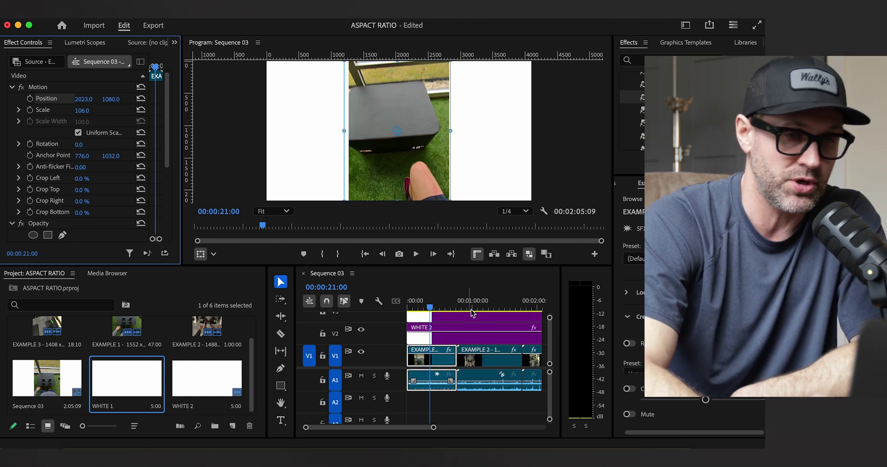
# Scrub from 31 seconds into EXAMPLE 2 and play to about 1:05 to check framing.
pyautogui.click(440, 307)
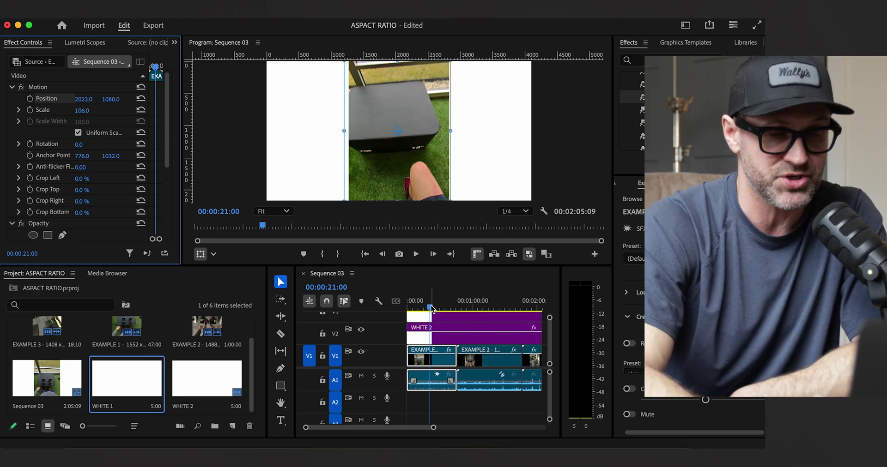
pyautogui.moveTo(442, 310); pyautogui.dragTo(454, 309)
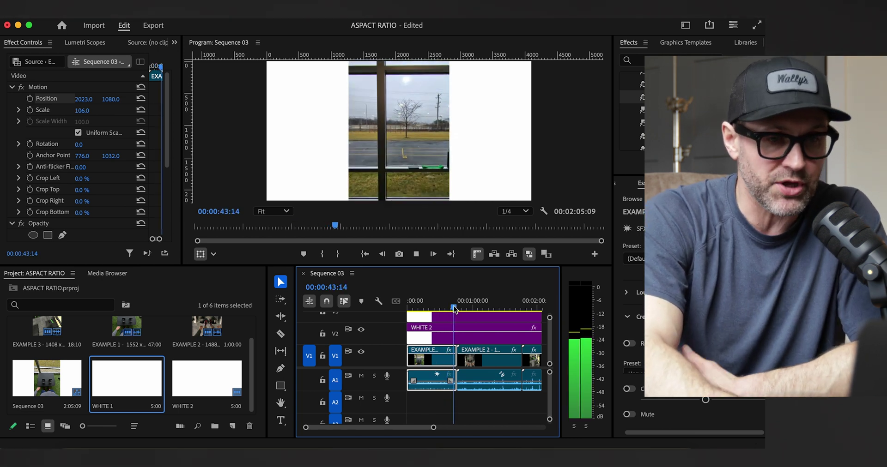
pyautogui.moveTo(455, 309); pyautogui.dragTo(467, 308)
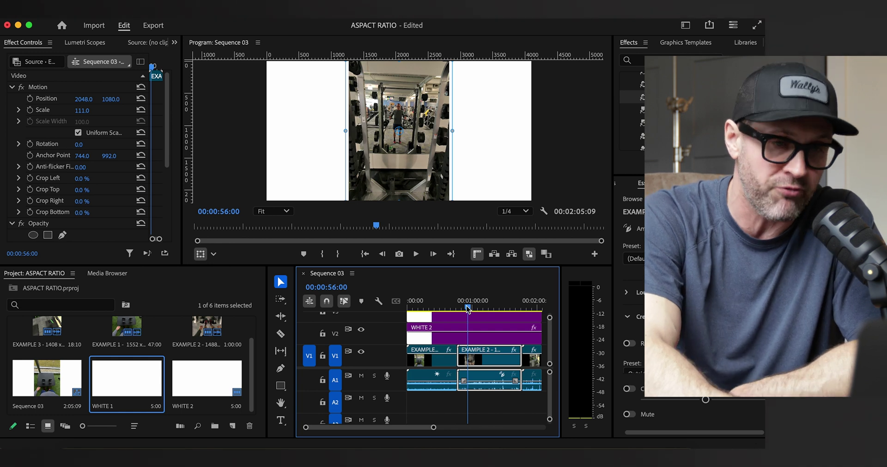
pyautogui.press('space')
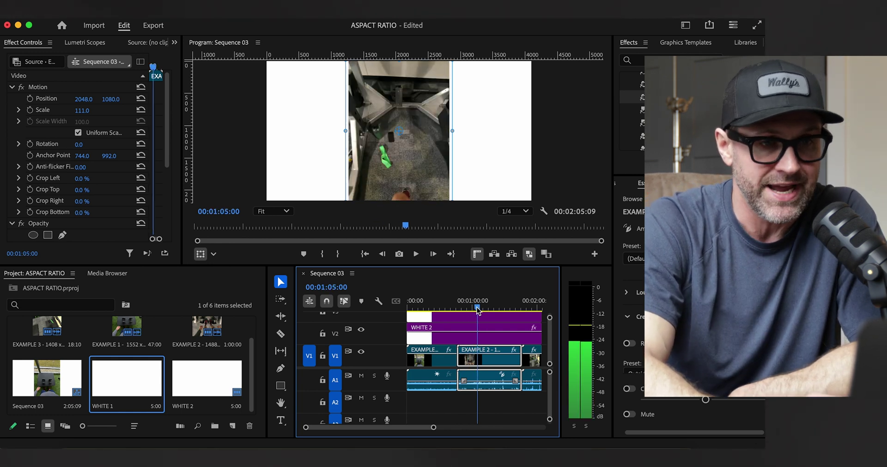
pyautogui.press('space')
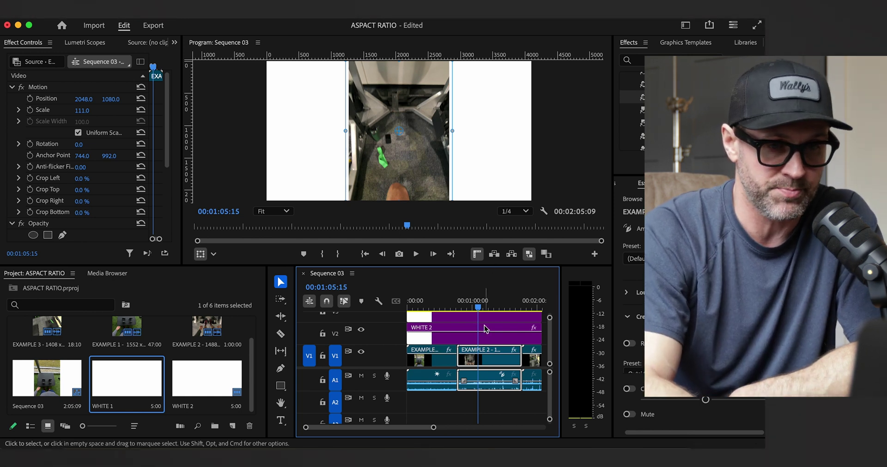
pyautogui.hscroll(2, 453, 311)
pyautogui.moveTo(446, 310); pyautogui.dragTo(489, 309)
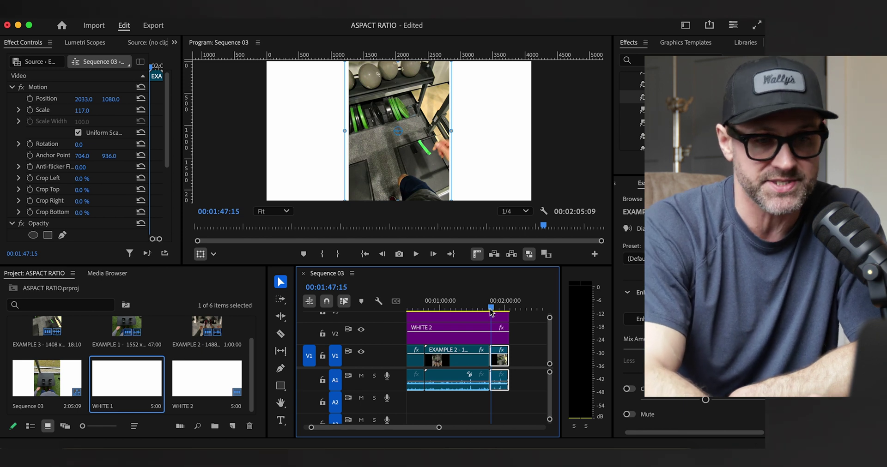
pyautogui.moveTo(490, 309); pyautogui.dragTo(493, 310)
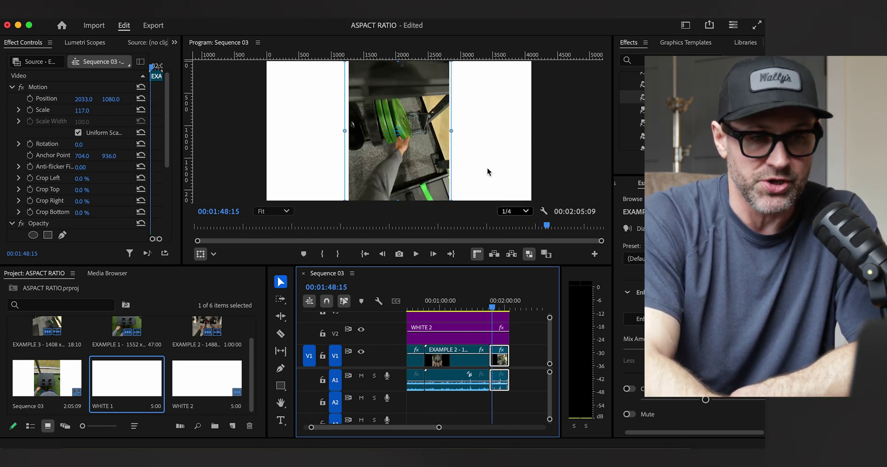
pyautogui.press('space')
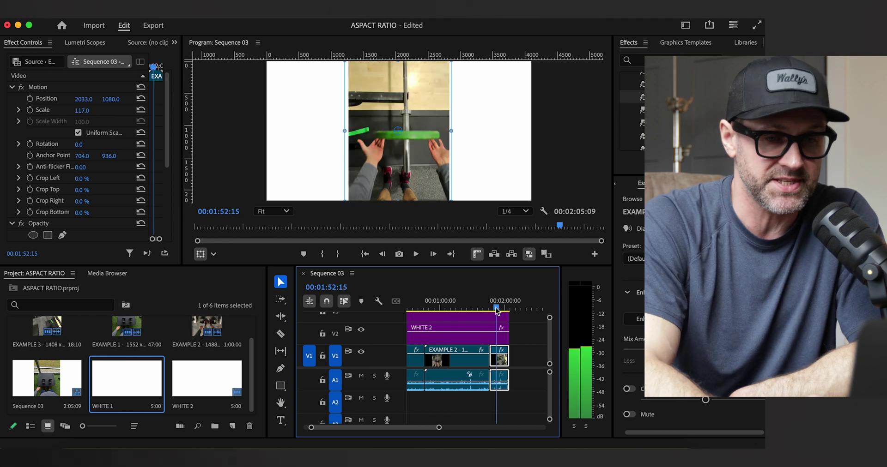